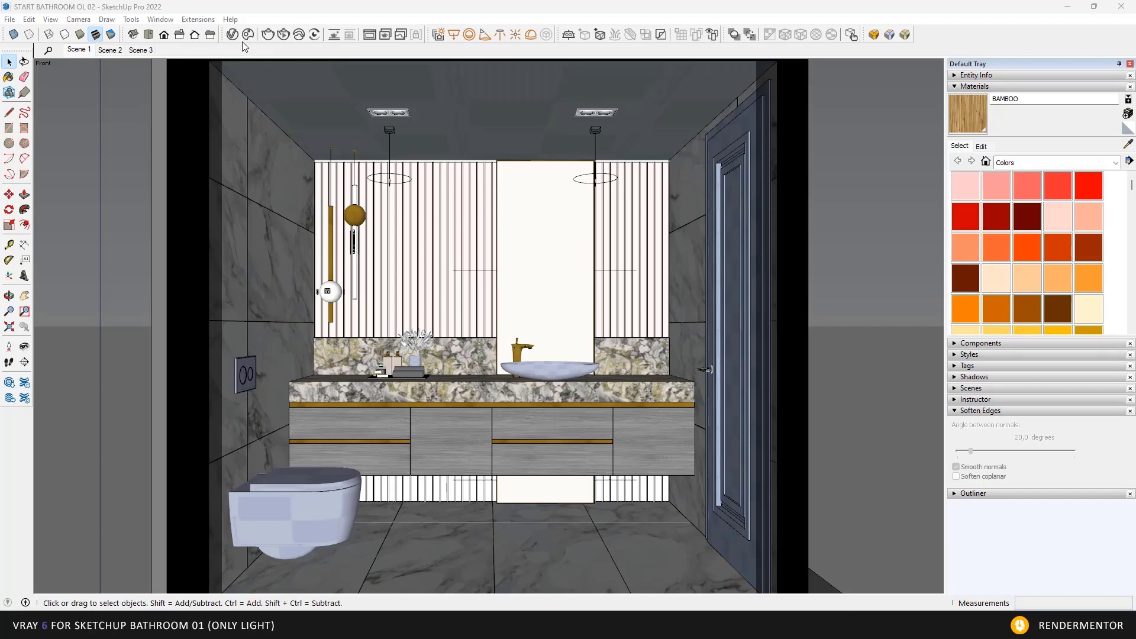
Step: Review the V-Ray render quality and render output settings, including the image width and height
left_click(243, 96)
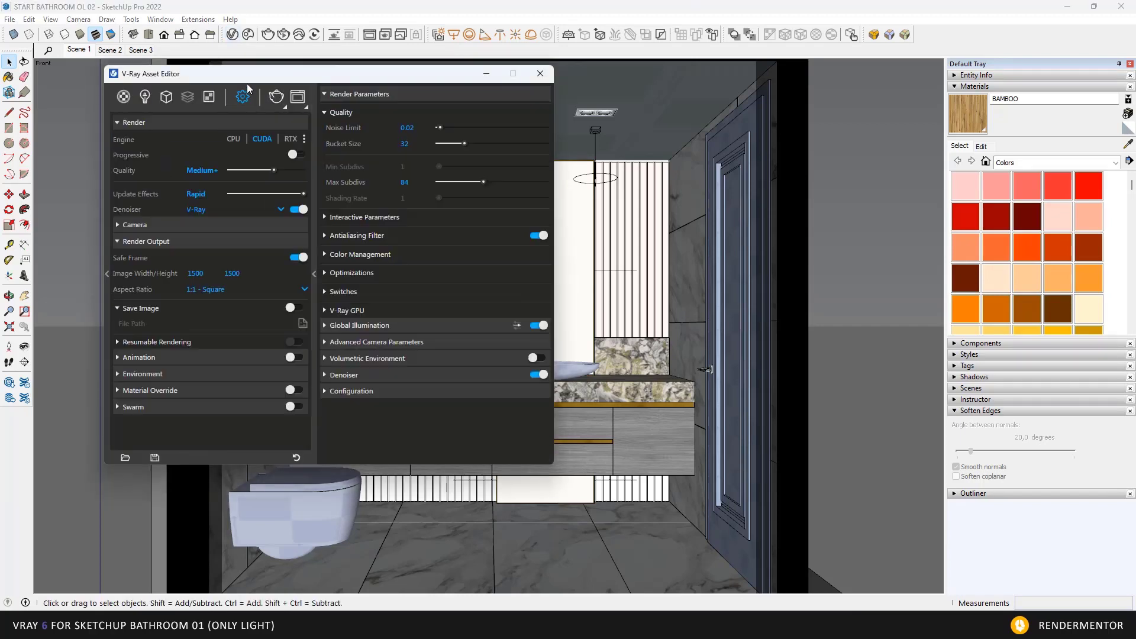
left_click_drag(259, 79, 580, 84)
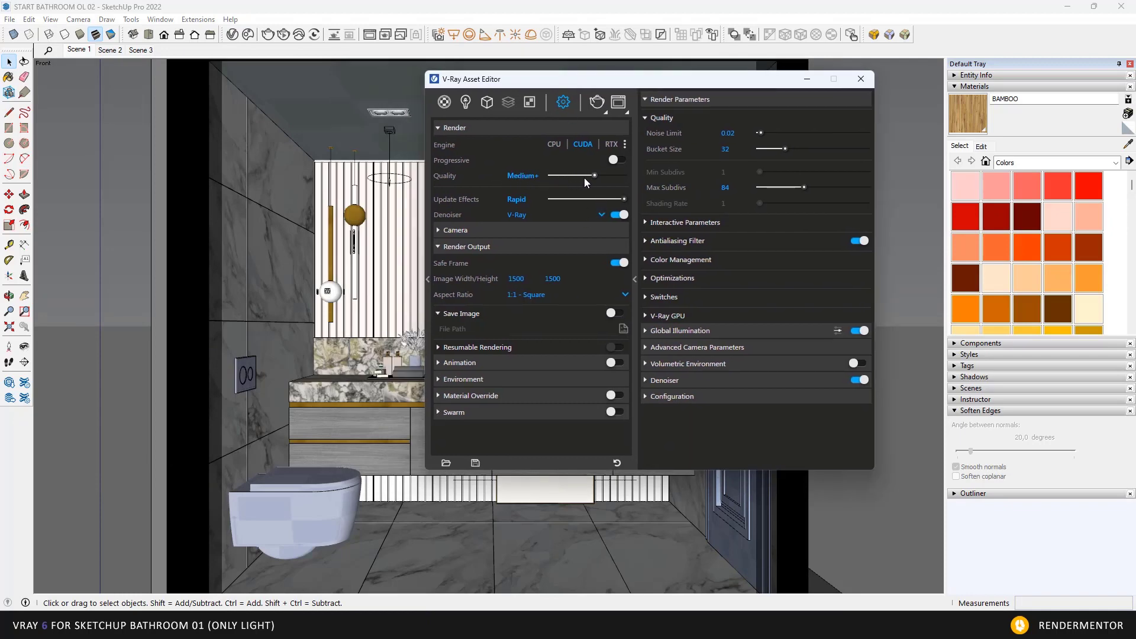
double_click(515, 279)
left_click(477, 248)
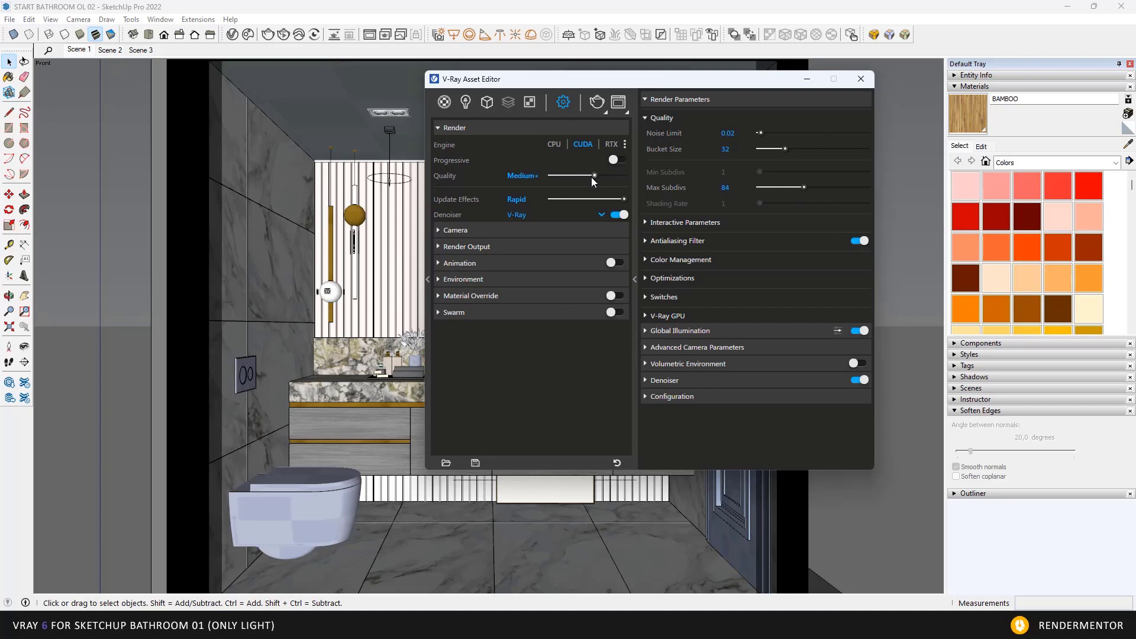
left_click(542, 249)
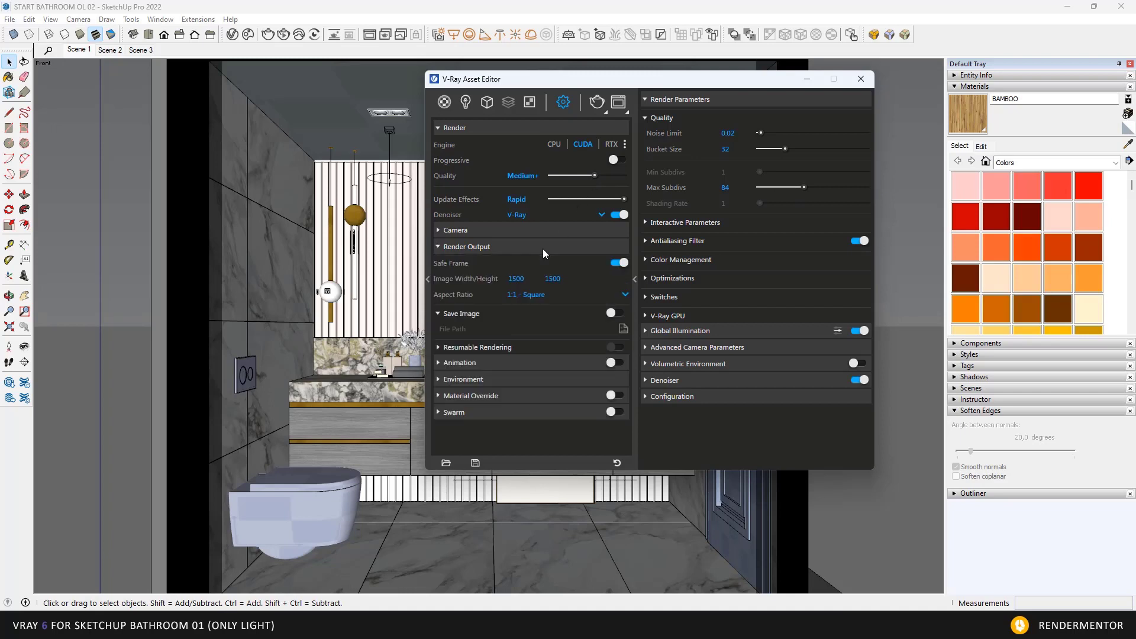
double_click(515, 279)
left_click(523, 282)
left_click(518, 246)
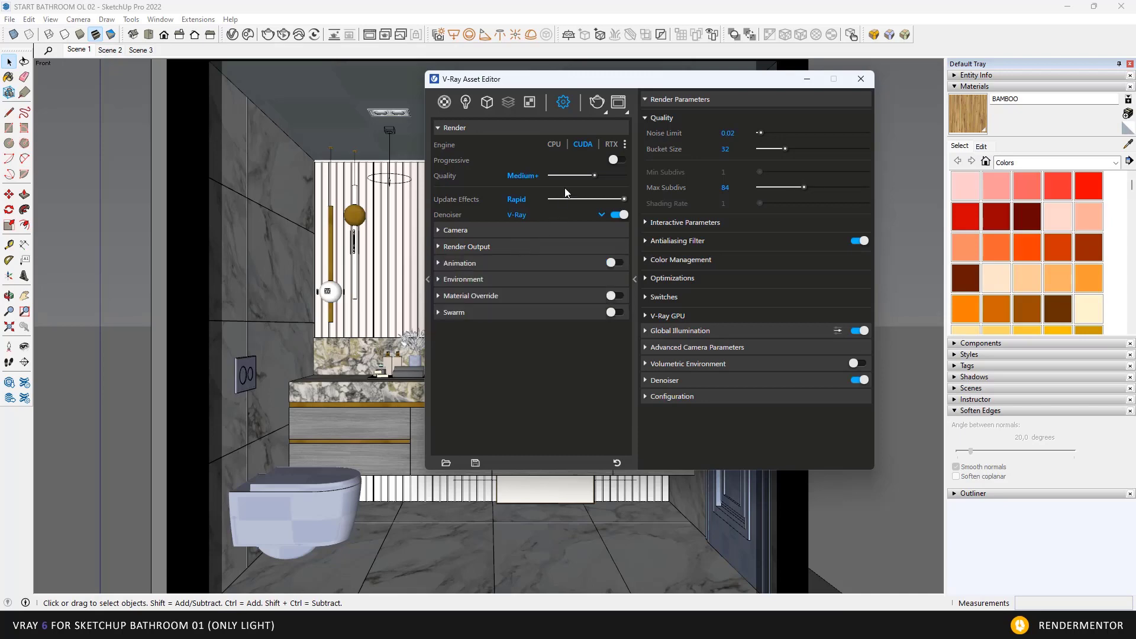
Step: Bring up the bathroom render in the V-Ray Frame Buffer without the Asset Editor and inspect its vanity area closely
left_click(619, 104)
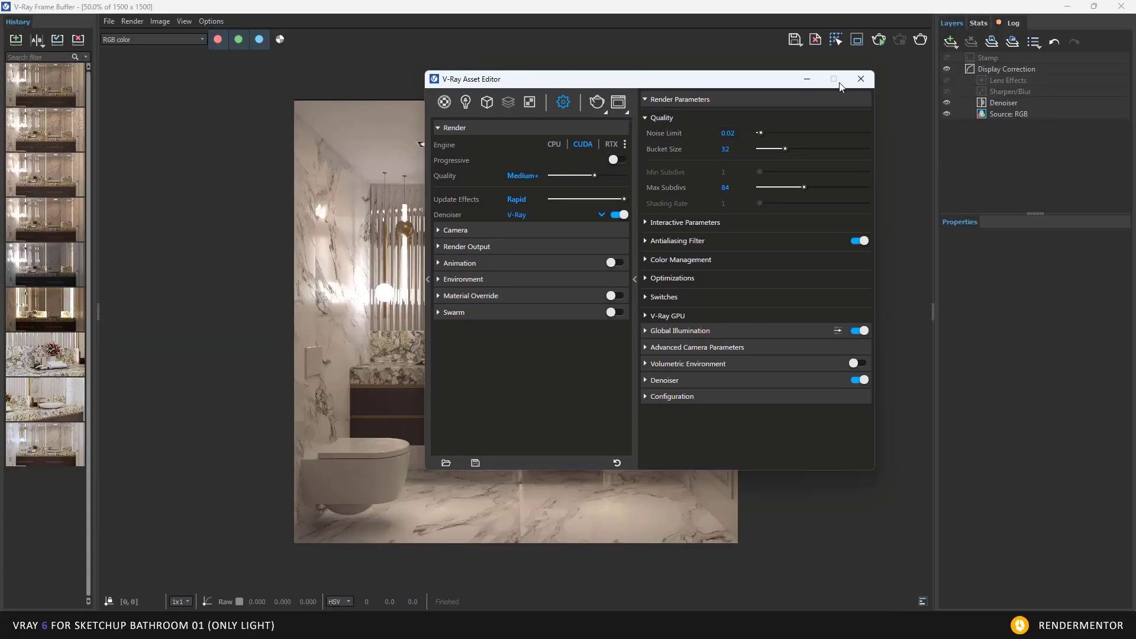
left_click(857, 80)
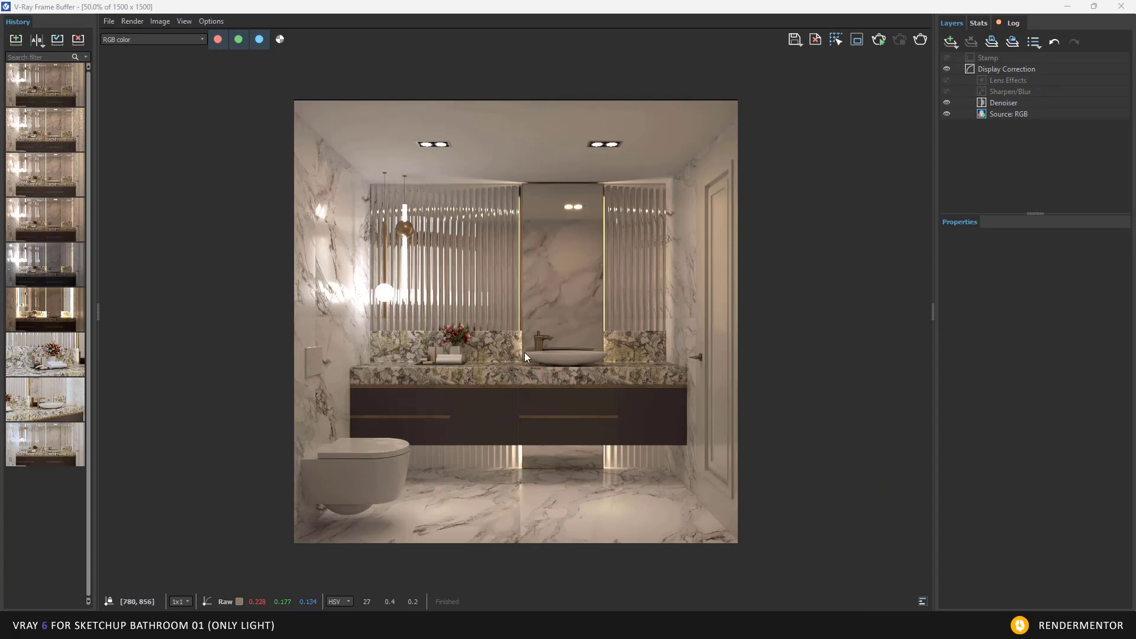
scroll(524, 352, "up", 1)
middle_click_drag(396, 374, 465, 269)
middle_click_drag(613, 349, 457, 414)
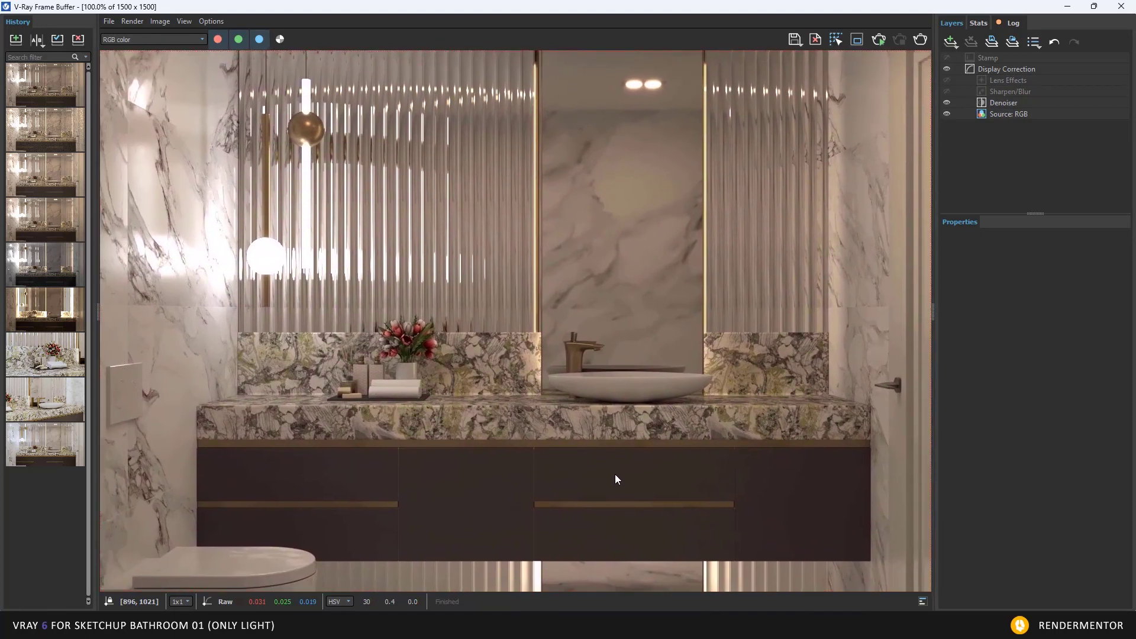
scroll(611, 382, "down", 2)
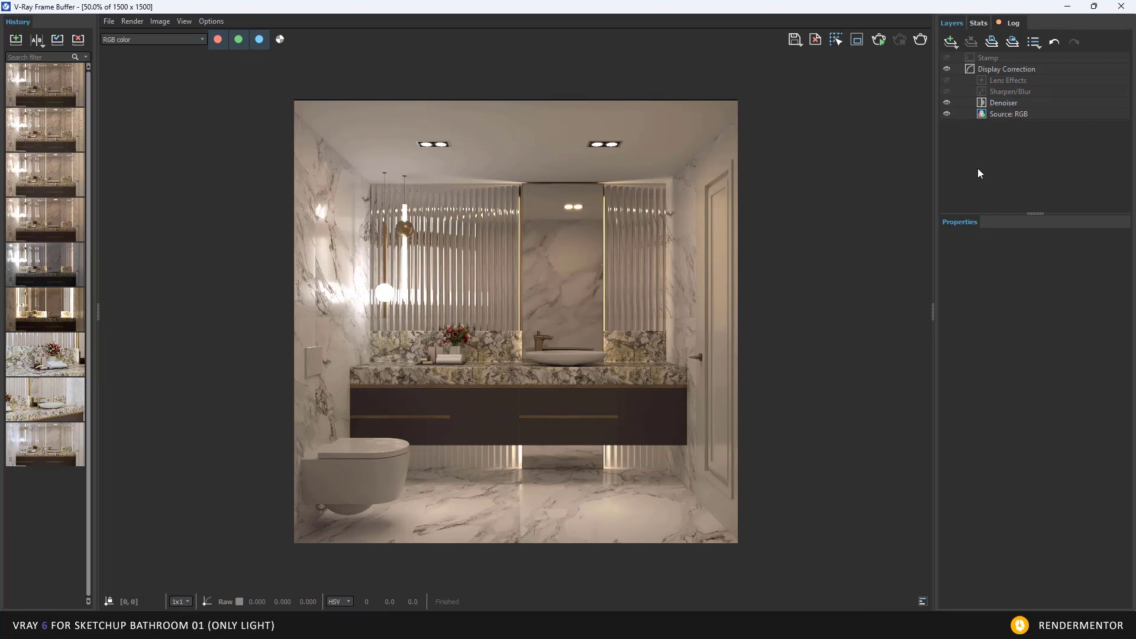
Step: Add a Filmic tonemap correction layer, compare the render with and without it, and enable Log space
left_click(952, 44)
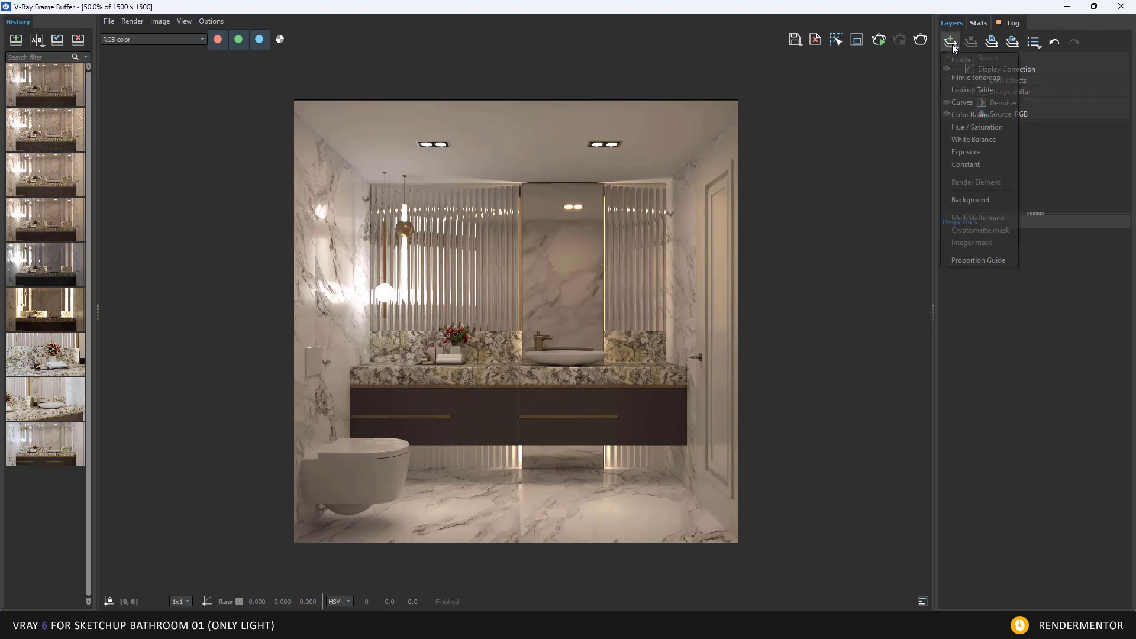
left_click(968, 75)
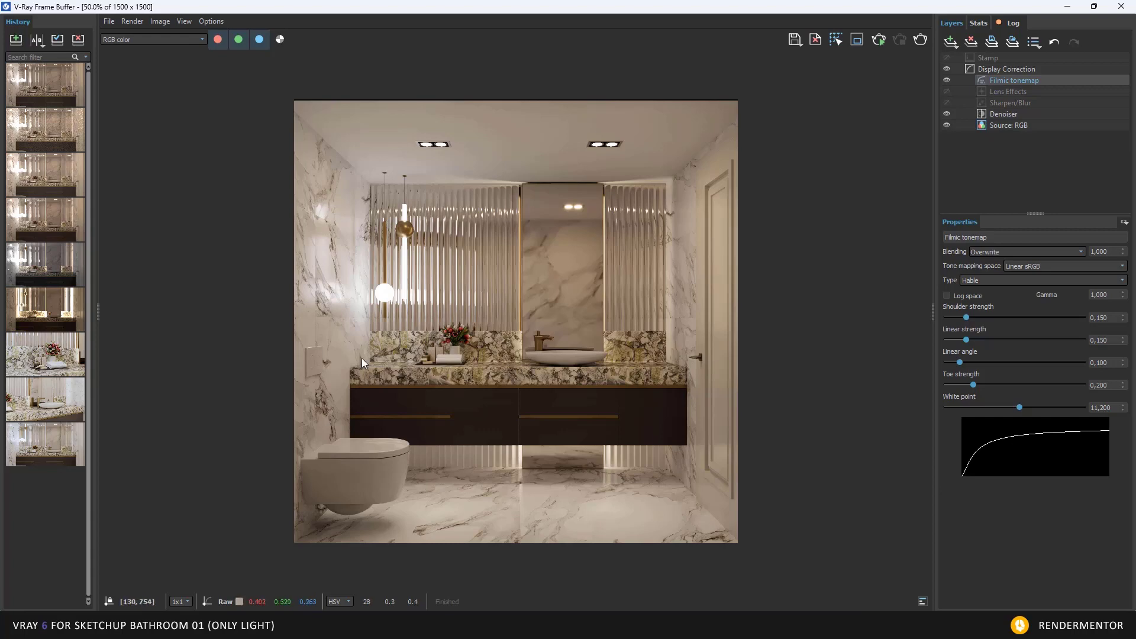
left_click(946, 80)
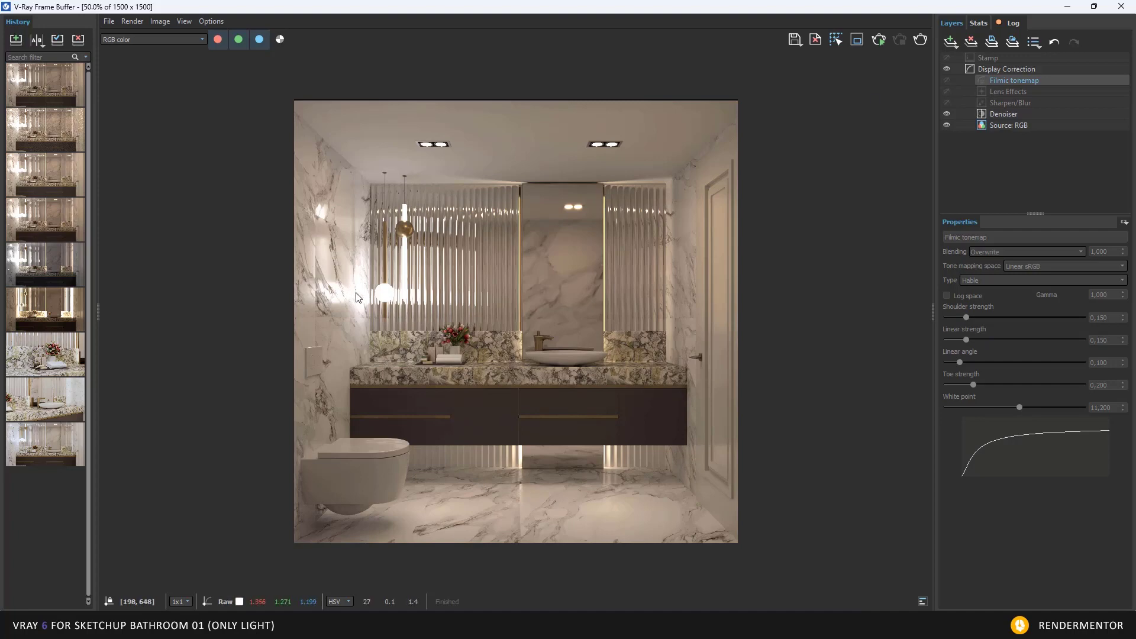
left_click(947, 80)
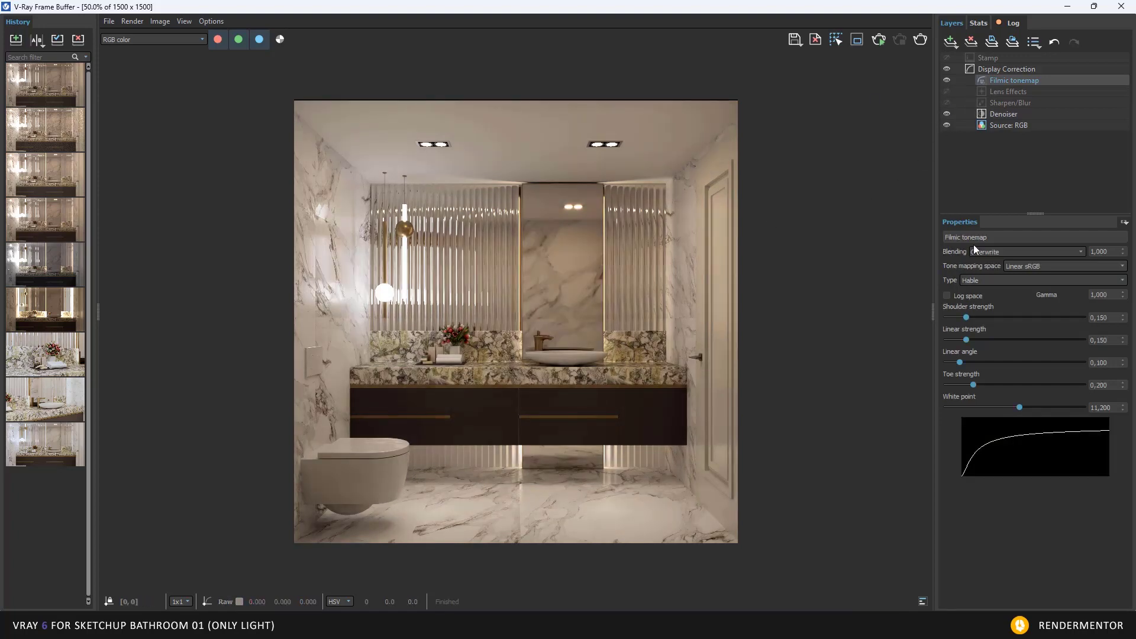
left_click(948, 296)
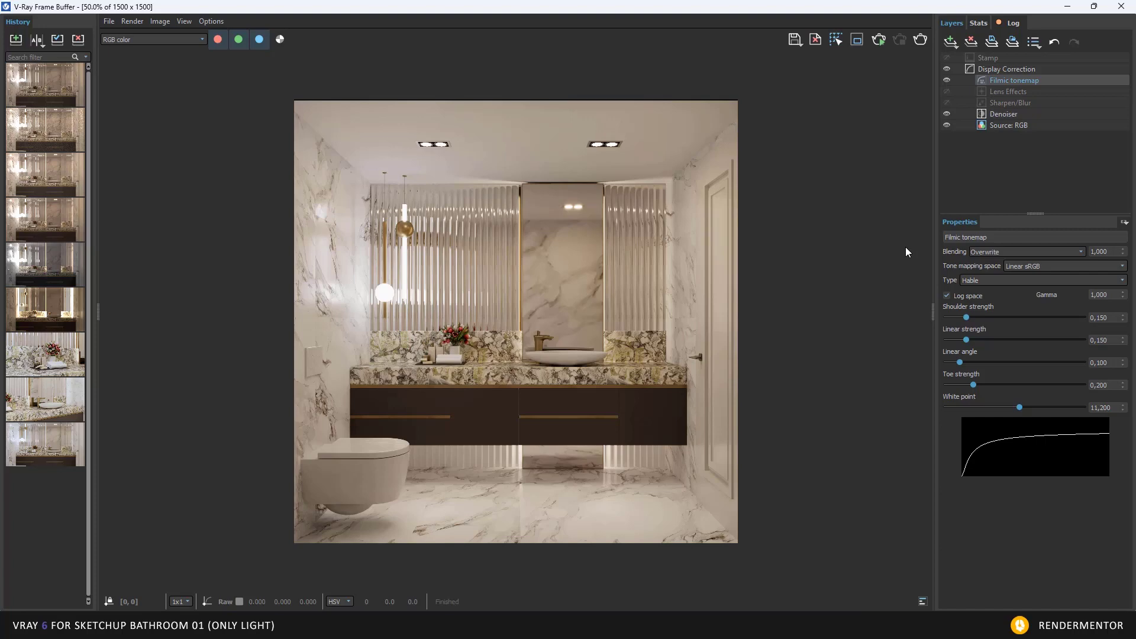
Step: Add an Exposure correction layer with exposure 0.541 and highlight burn 0.658, keeping contrast at 0 after trying 0.273
left_click(948, 43)
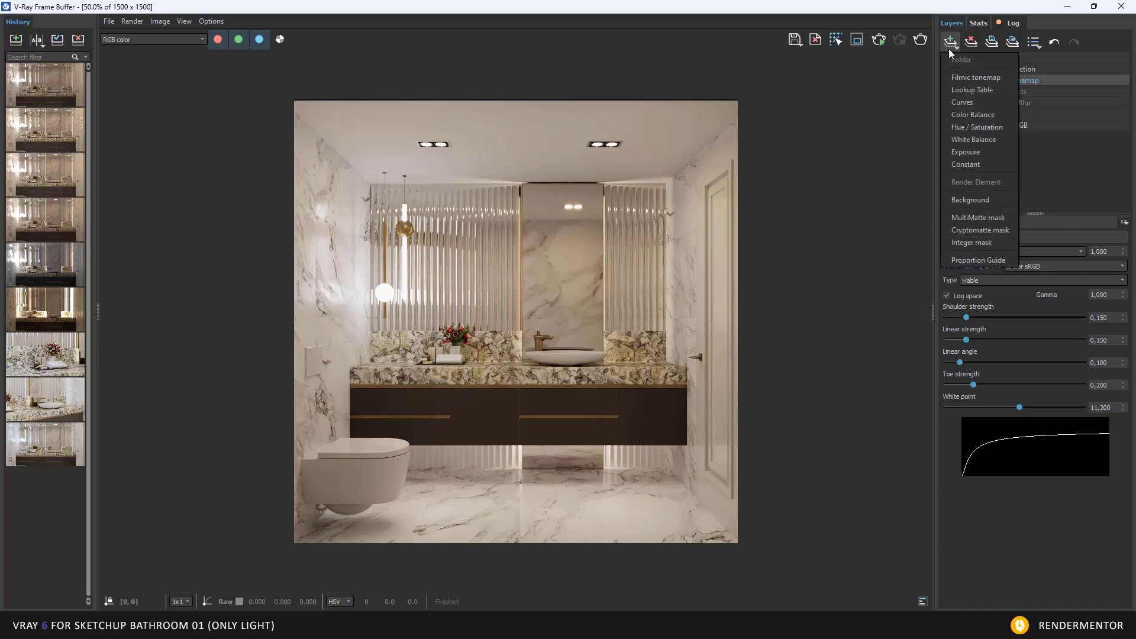
left_click(970, 152)
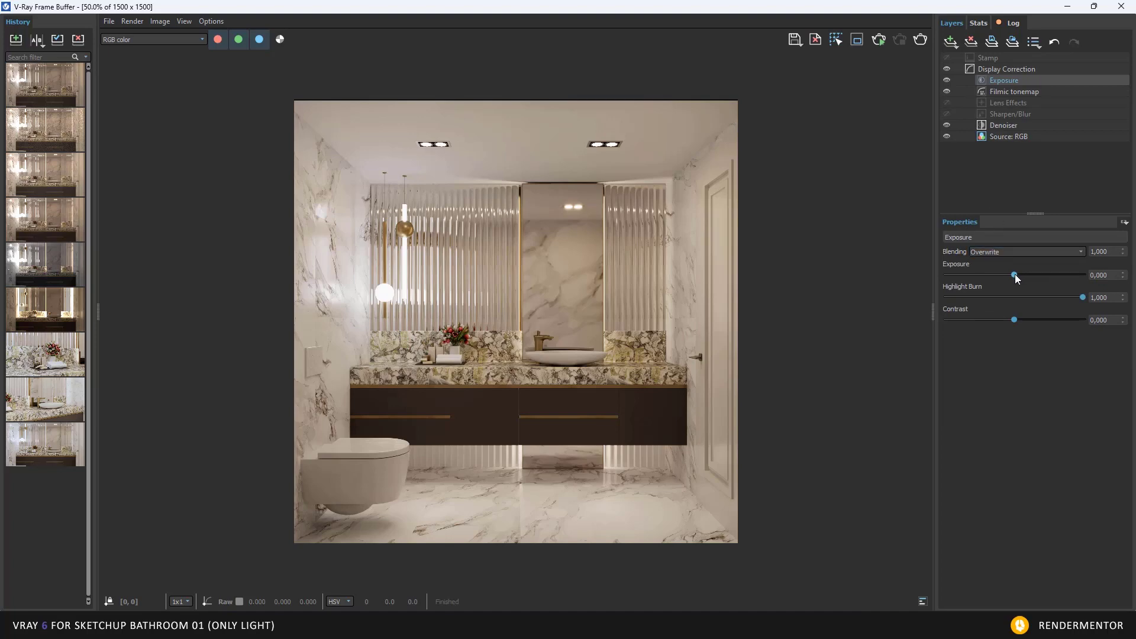
left_click_drag(1014, 274, 1021, 275)
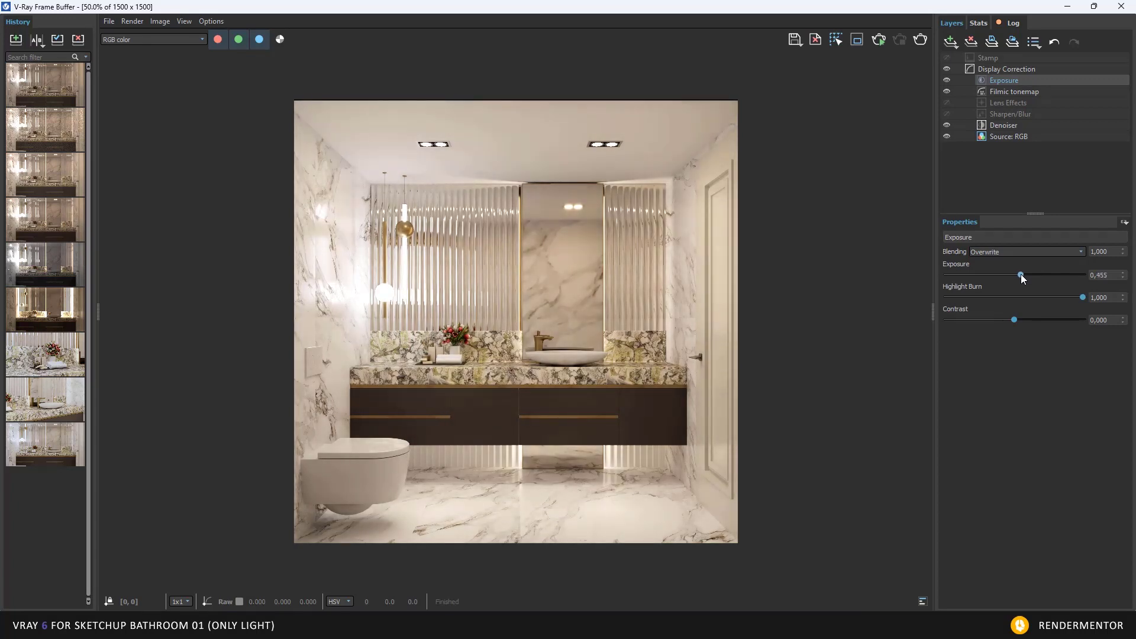
left_click_drag(1020, 274, 1021, 274)
left_click_drag(1080, 297, 1052, 297)
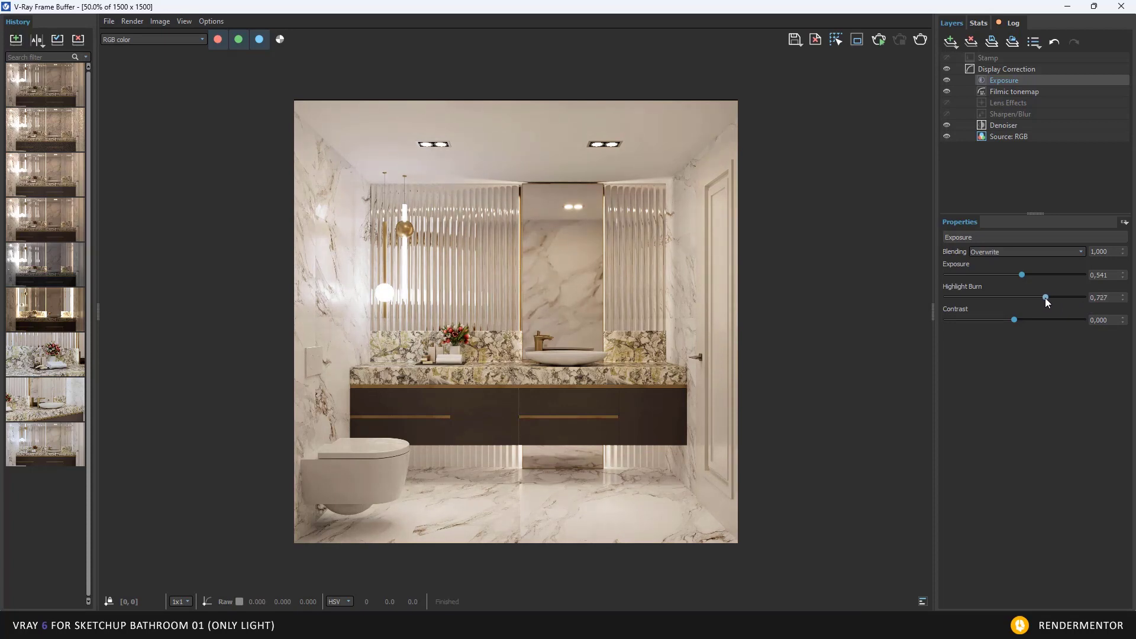
left_click_drag(1046, 297, 1040, 297)
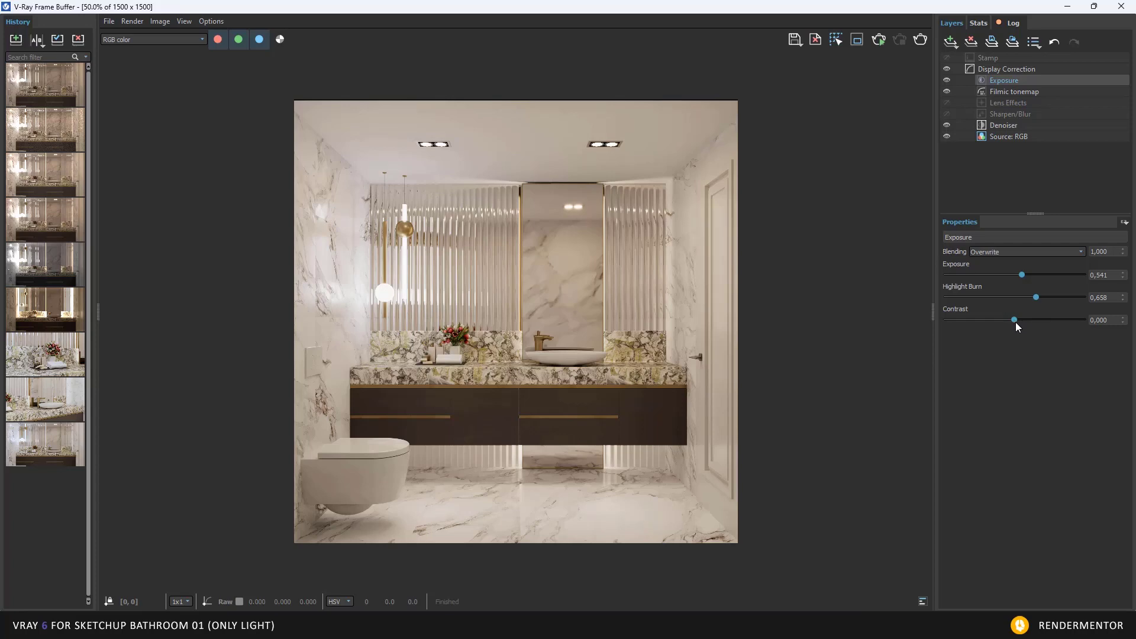
left_click_drag(1020, 322, 1034, 324)
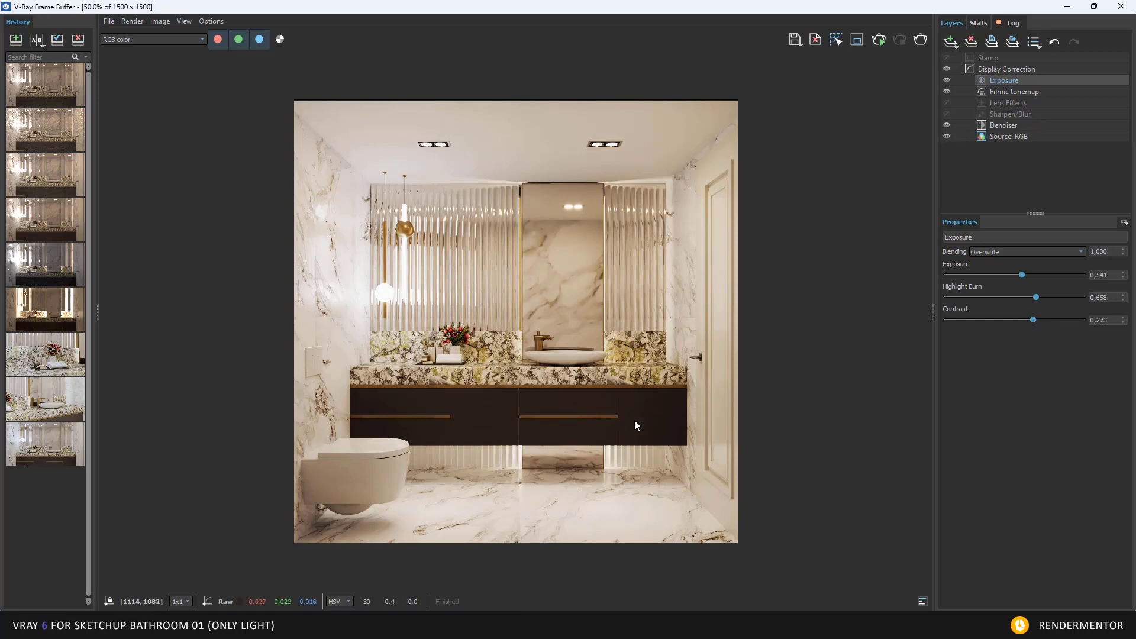
right_click(1123, 324)
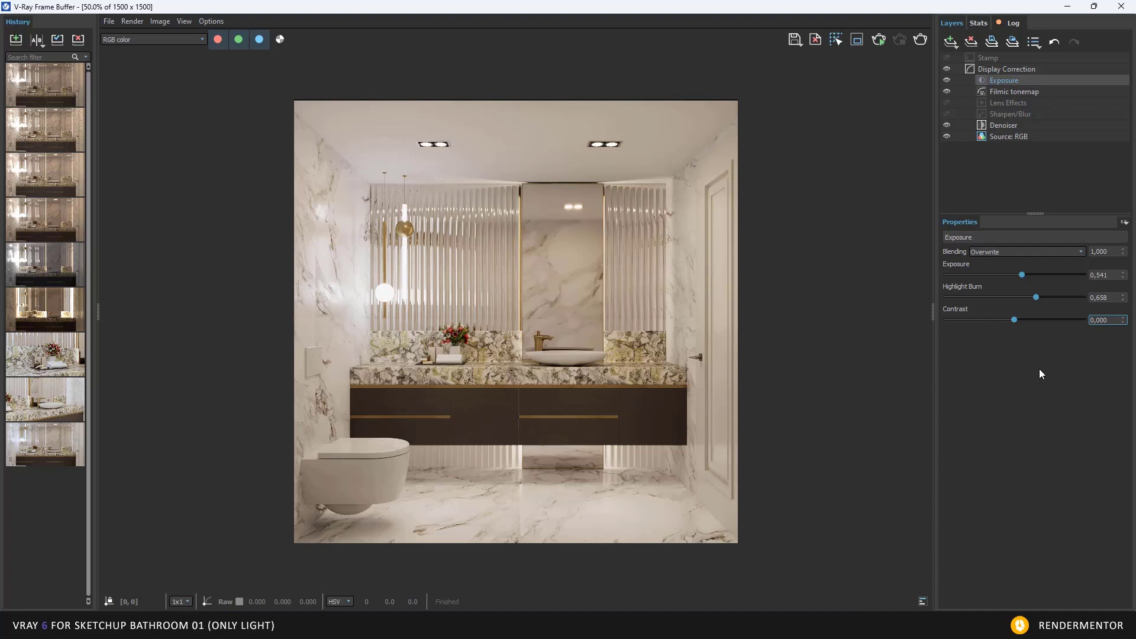
Step: Add a White Balance correction layer and cool the render by setting its temperature to about 5697
left_click(950, 42)
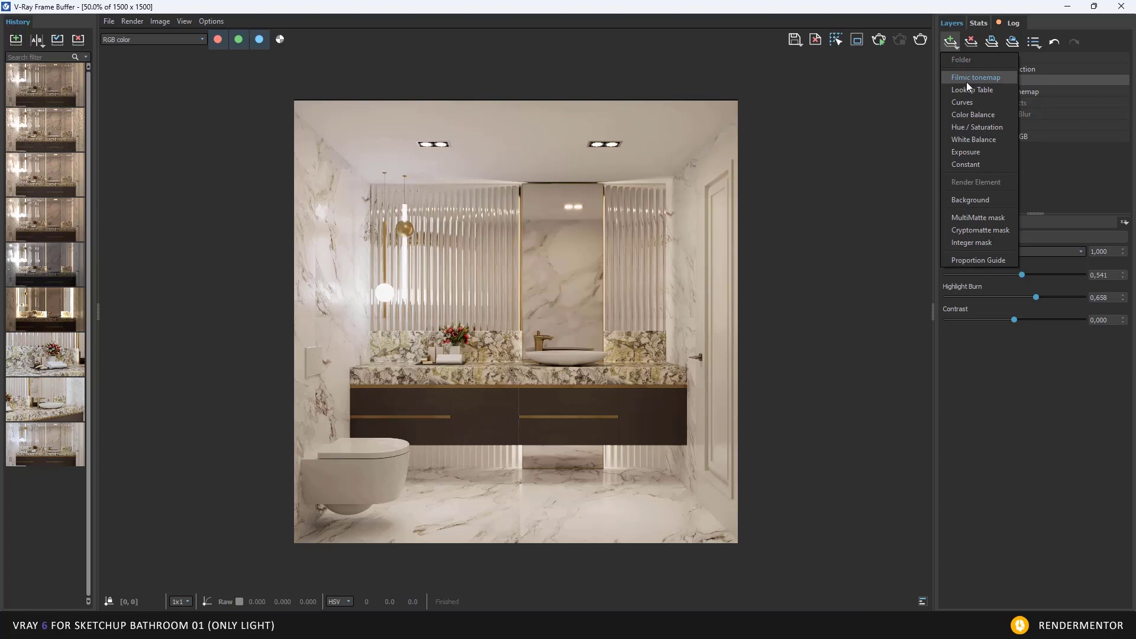
left_click(971, 139)
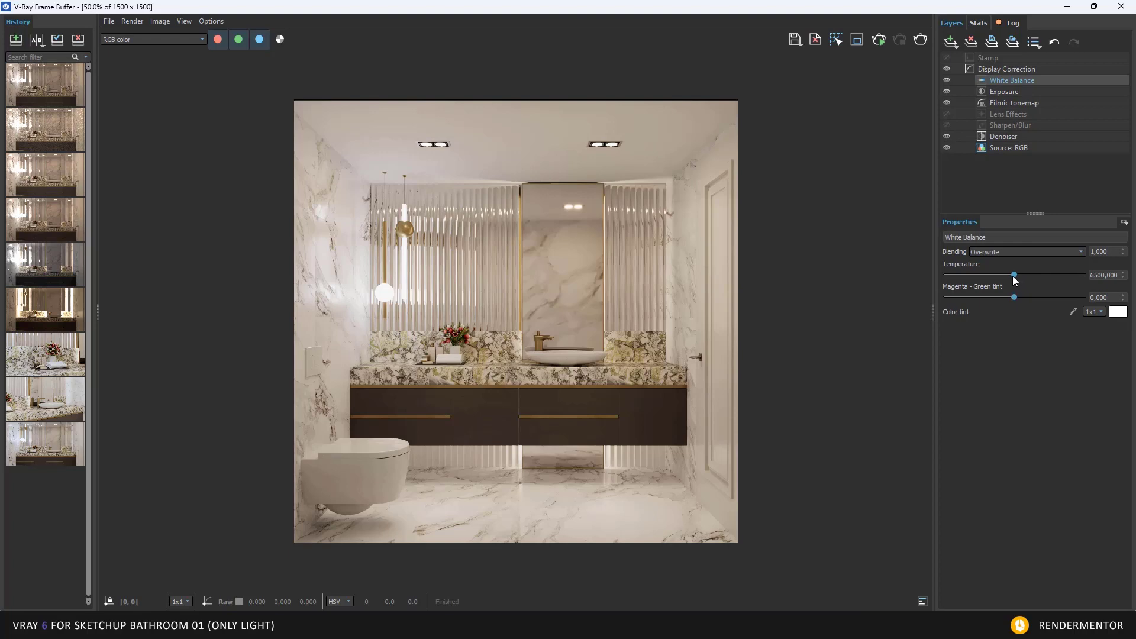
left_click_drag(1011, 275, 1060, 275)
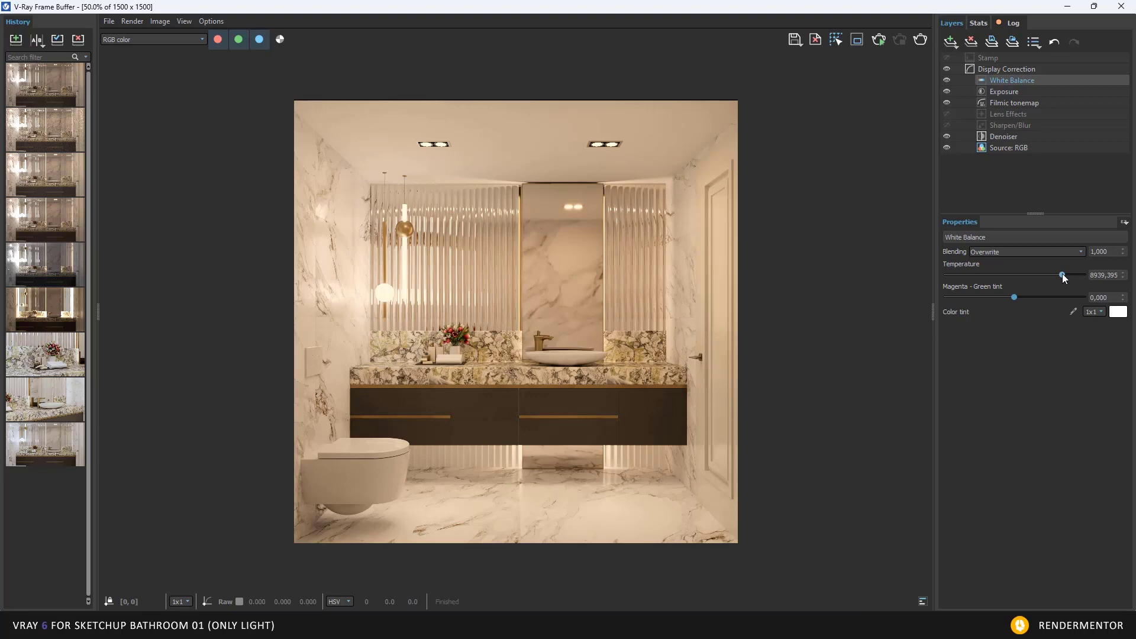
left_click_drag(1063, 274, 1002, 275)
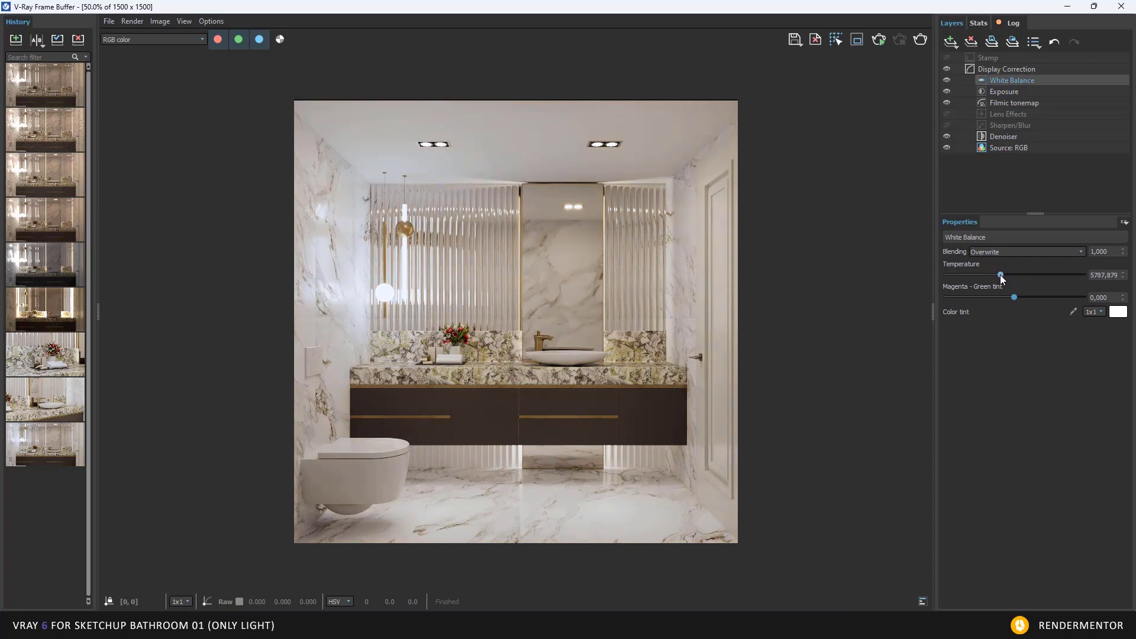
left_click_drag(1000, 278, 999, 278)
Step: Compare the render with and without the White Balance layer, leaving the layer enabled
left_click(947, 80)
left_click(947, 79)
left_click(947, 80)
left_click(946, 80)
left_click(947, 80)
left_click(947, 80)
left_click(947, 79)
left_click(947, 79)
left_click(947, 79)
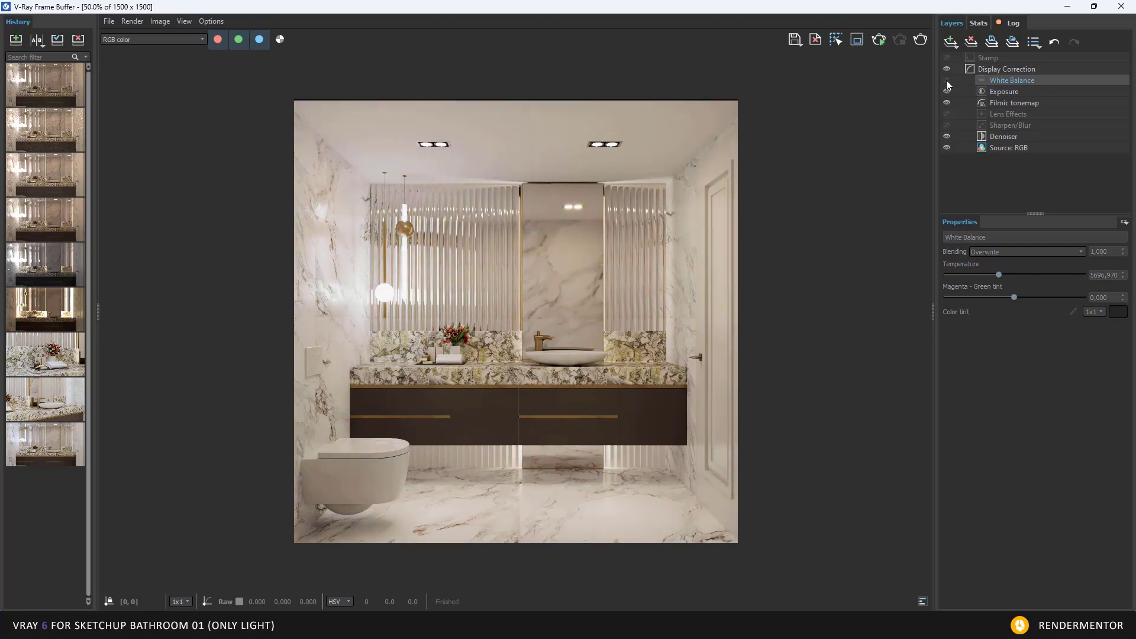
left_click(946, 80)
left_click(946, 80)
left_click(946, 80)
left_click(946, 80)
left_click(946, 79)
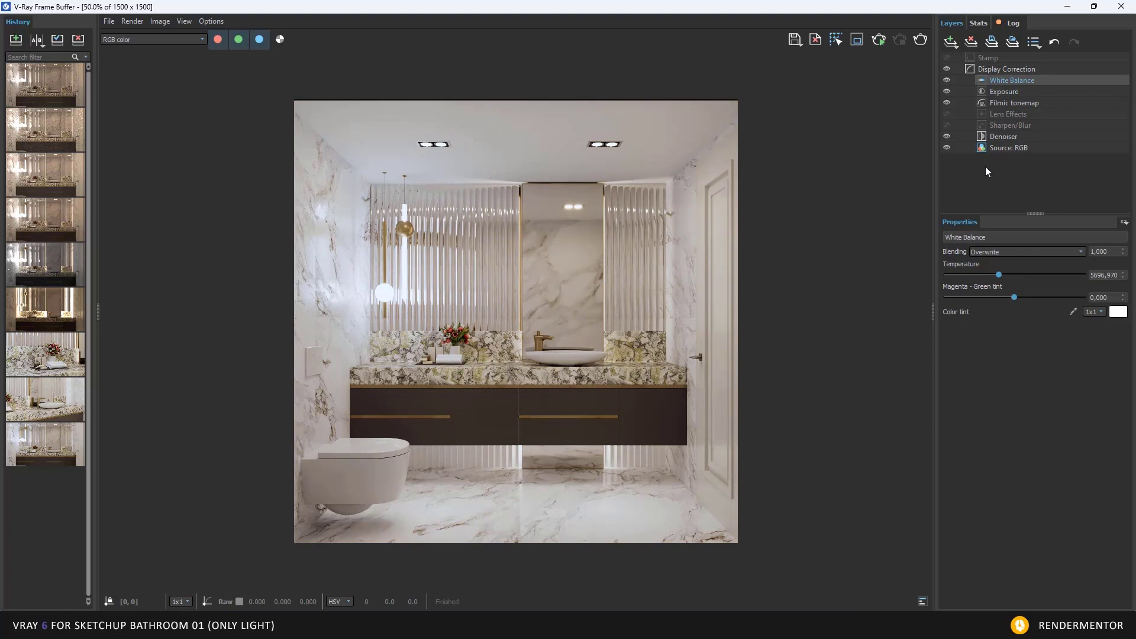
Step: Enable the Lens Effects layer and set its opacity to about 0.635 and its bloom/glare size to about 18.919
left_click(1002, 116)
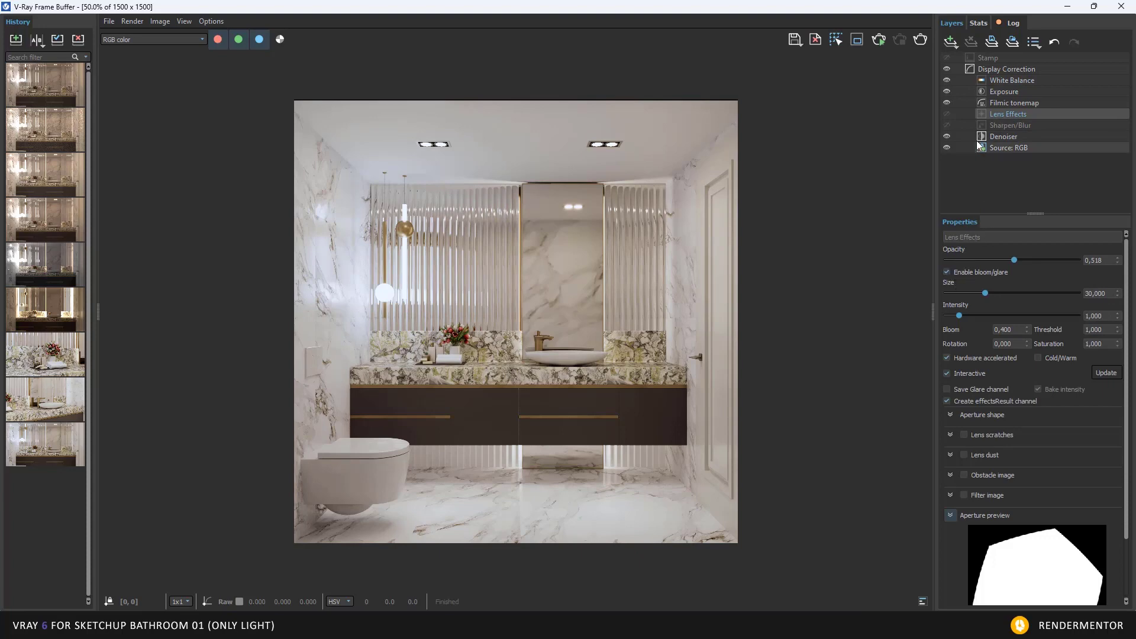
left_click(947, 113)
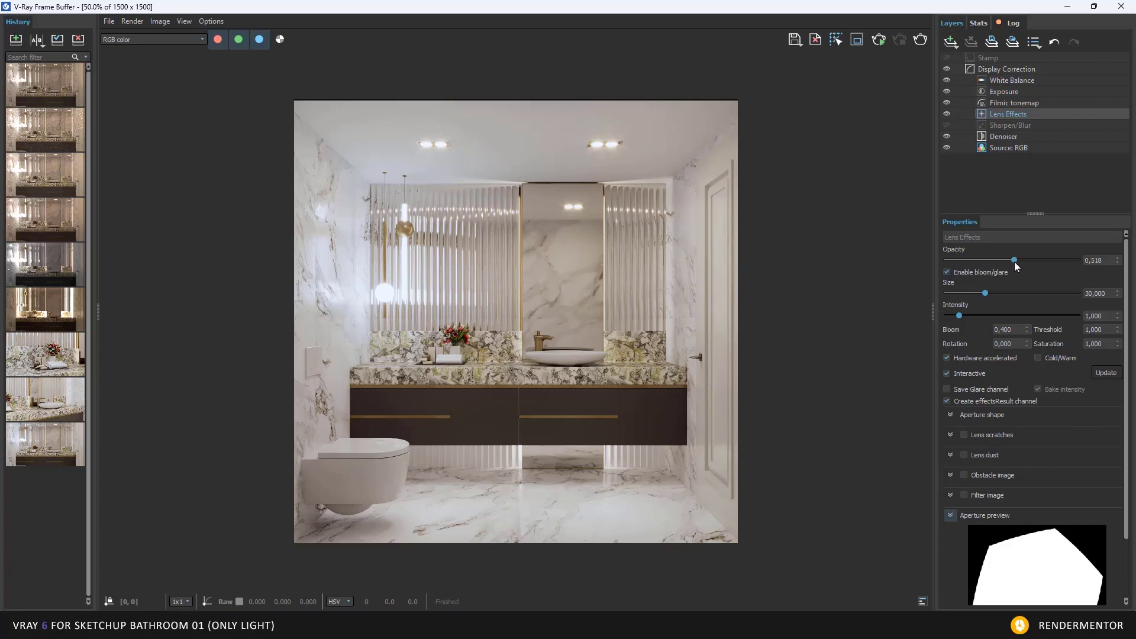
left_click_drag(1015, 259, 1037, 260)
left_click_drag(1043, 260, 1038, 261)
left_click_drag(977, 292, 959, 294)
left_click_drag(971, 292, 971, 293)
Step: Examine the lens effects on the lights, mirror and vanity up close and in the full render
scroll(581, 346, "up", 1)
middle_click_drag(542, 196, 581, 215)
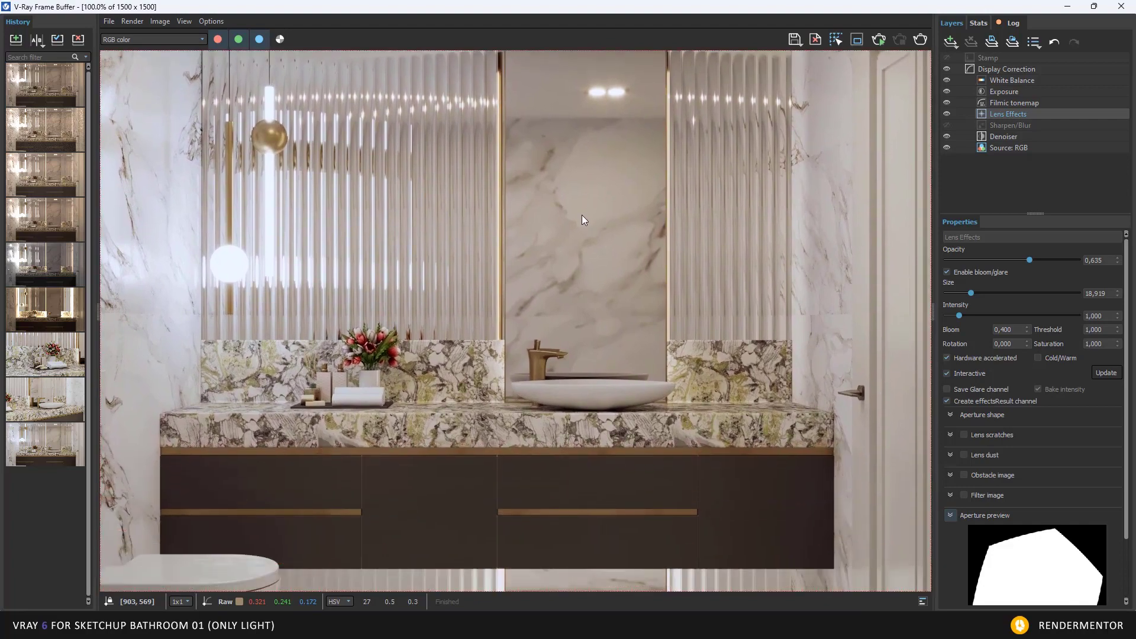
scroll(569, 365, "down", 1)
scroll(569, 364, "up", 1)
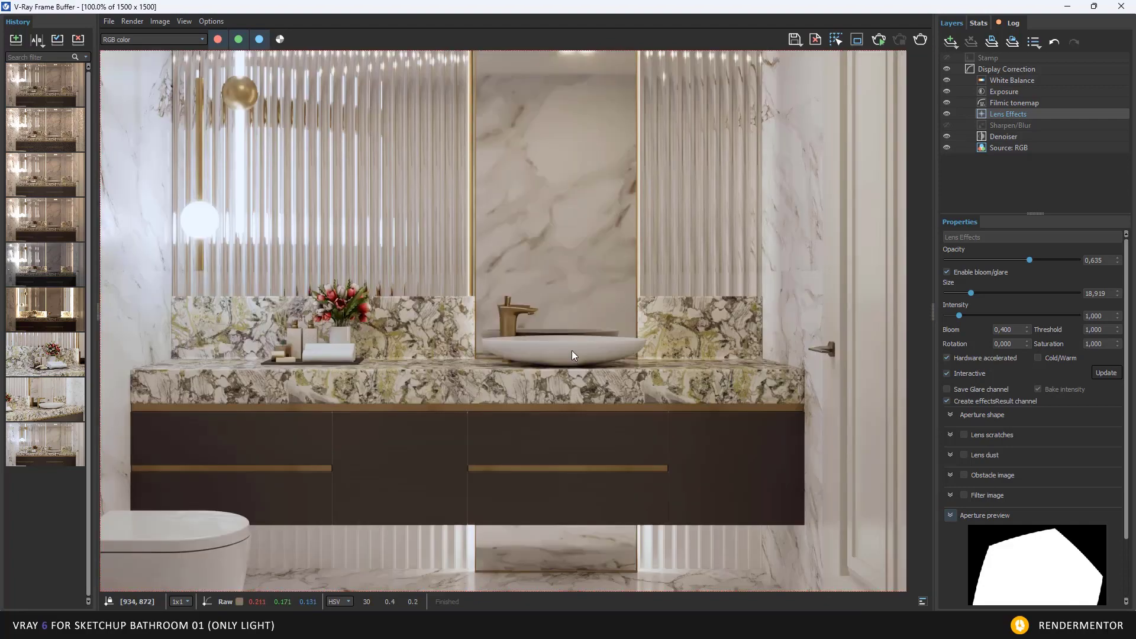
scroll(572, 355, "down", 1)
scroll(573, 355, "up", 1)
scroll(572, 354, "down", 1)
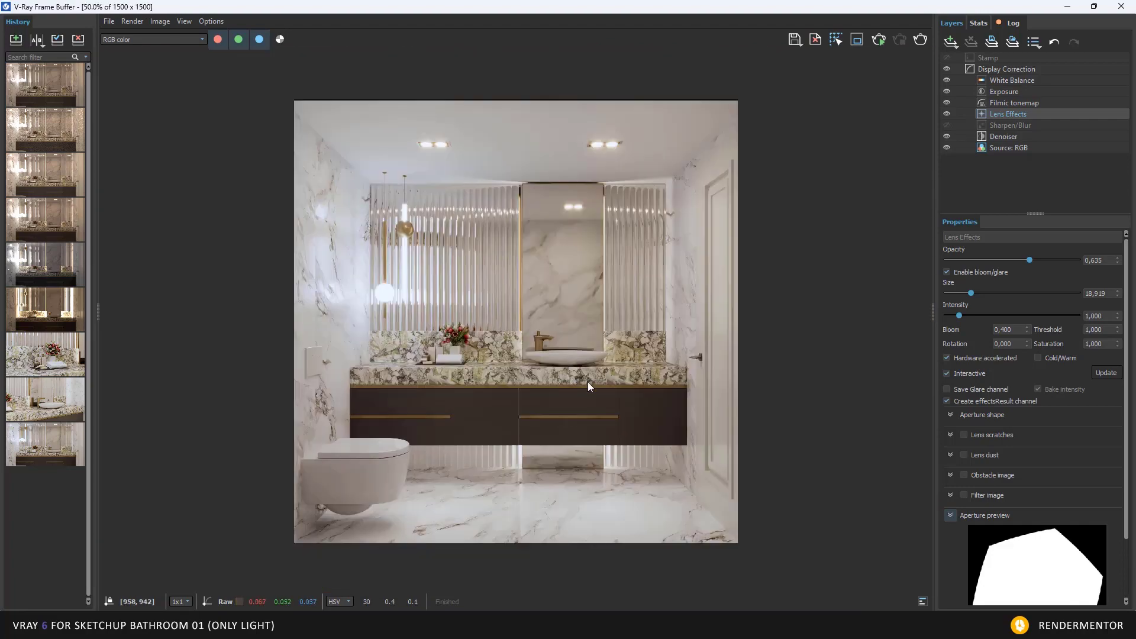